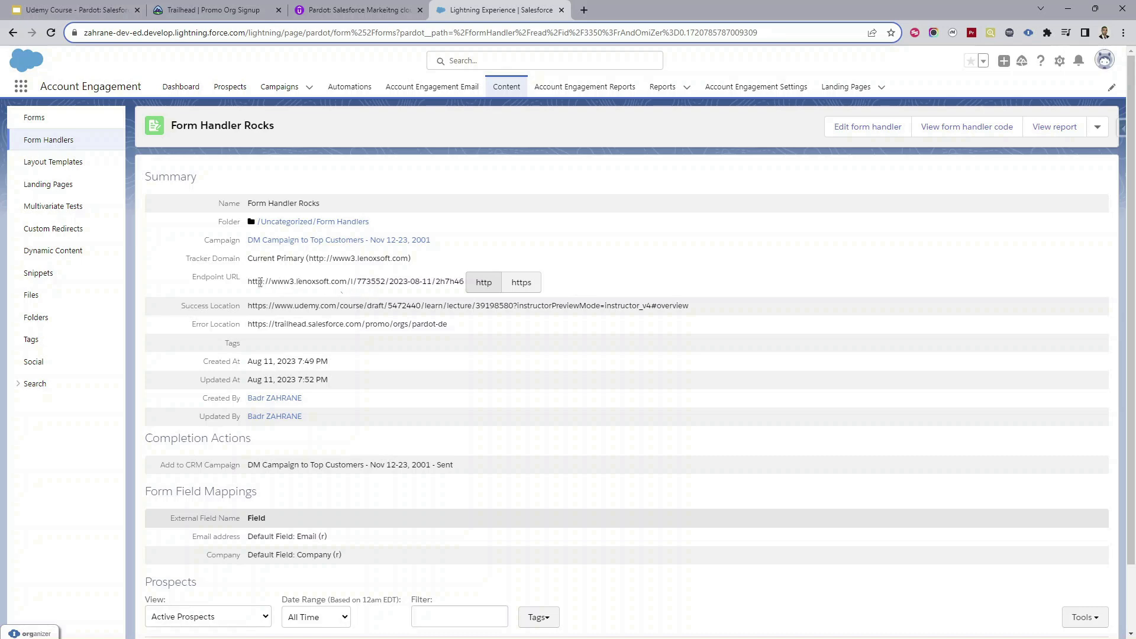
Step: Switch the Form Handler Rocks endpoint URL to https, copy it, and open a blank tab
{"action": "left_click", "coordinate": [522, 285]}
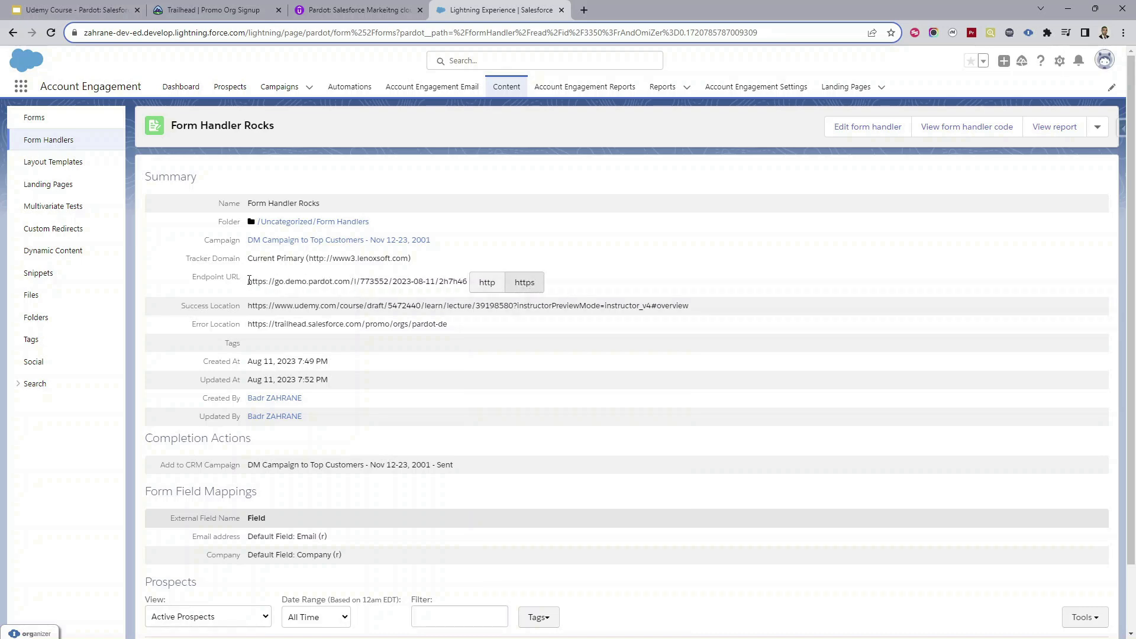
{"action": "left_click_drag", "start_coordinate": [249, 280], "coordinate": [469, 285]}
{"action": "key", "text": "ctrl+c"}
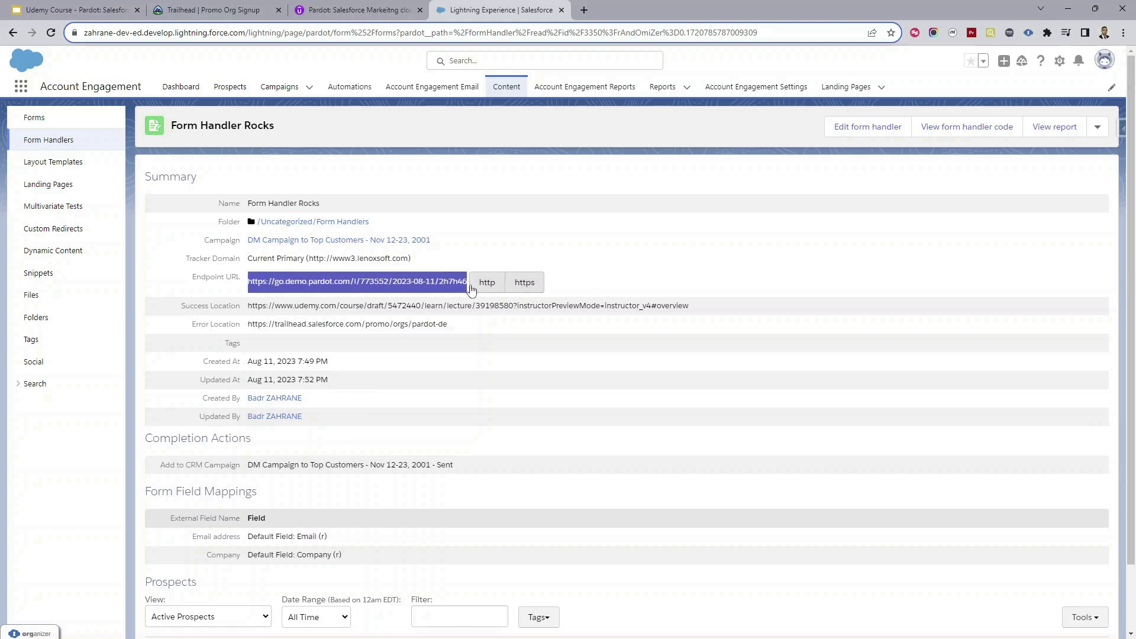
{"action": "left_click", "coordinate": [584, 10]}
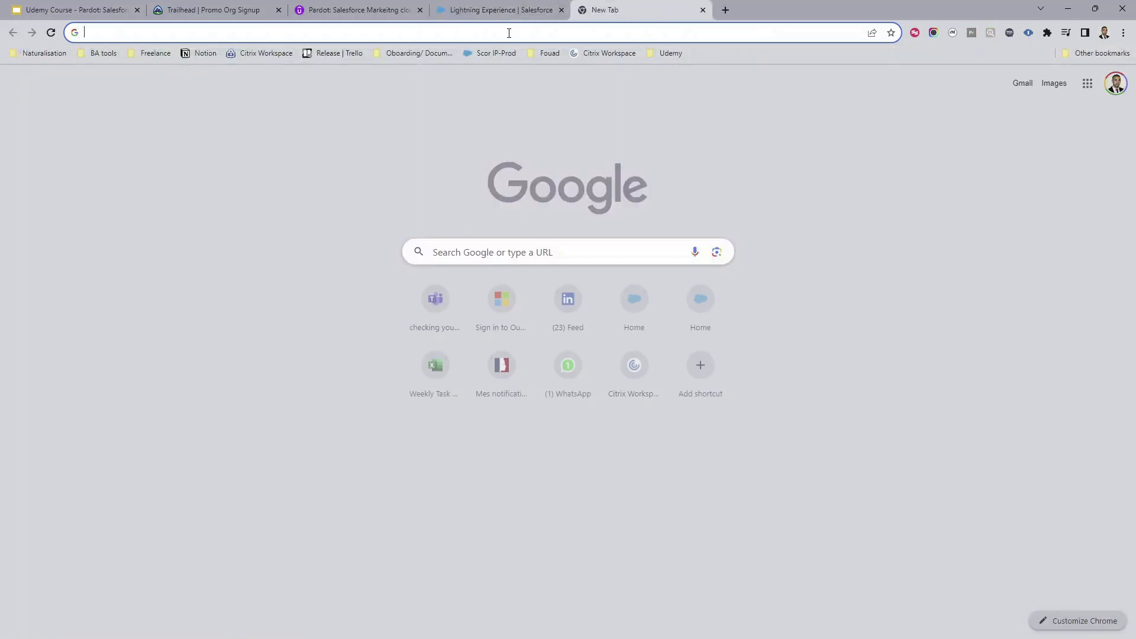
Step: Paste the https endpoint URL into the new tab's address bar and append /?
{"action": "key", "text": "ctrl+v"}
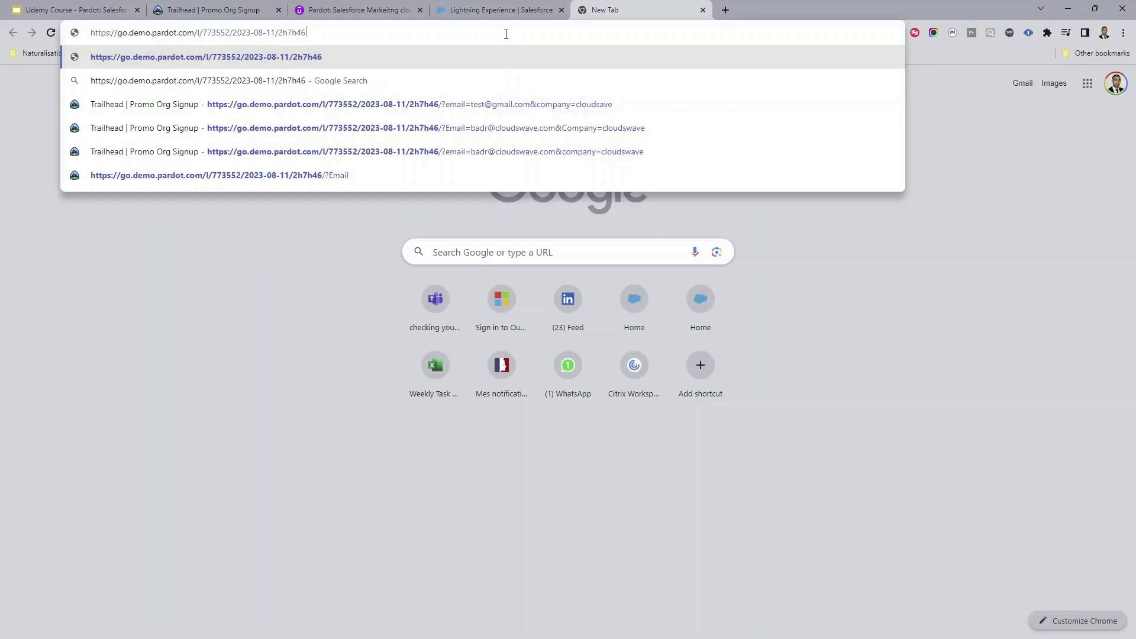
{"action": "type", "text": "/"}
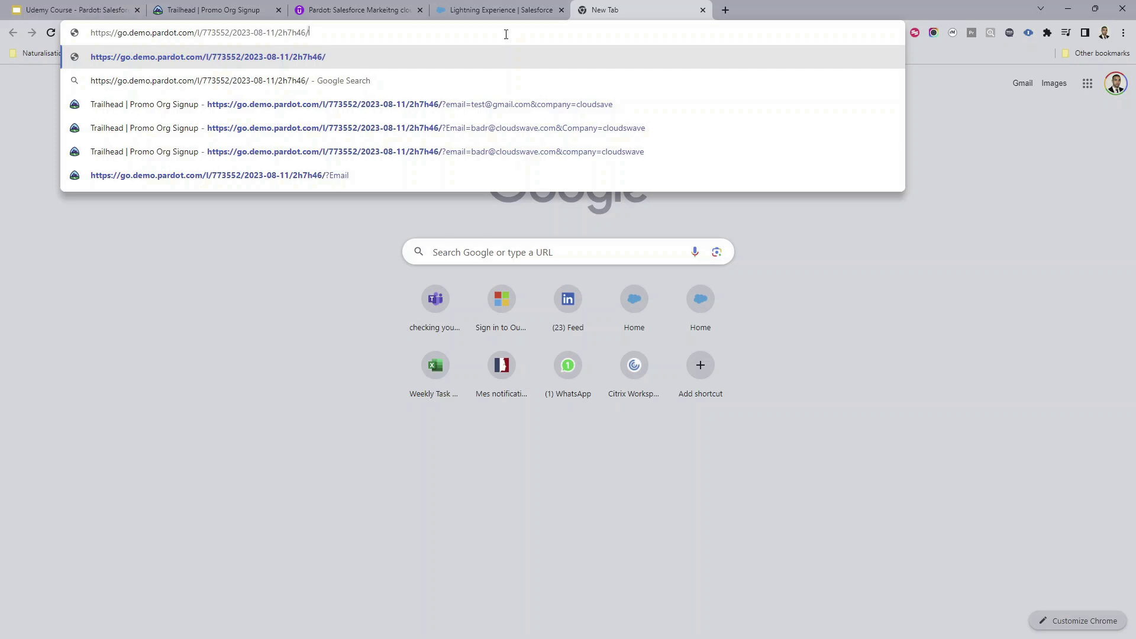
{"action": "type", "text": "?"}
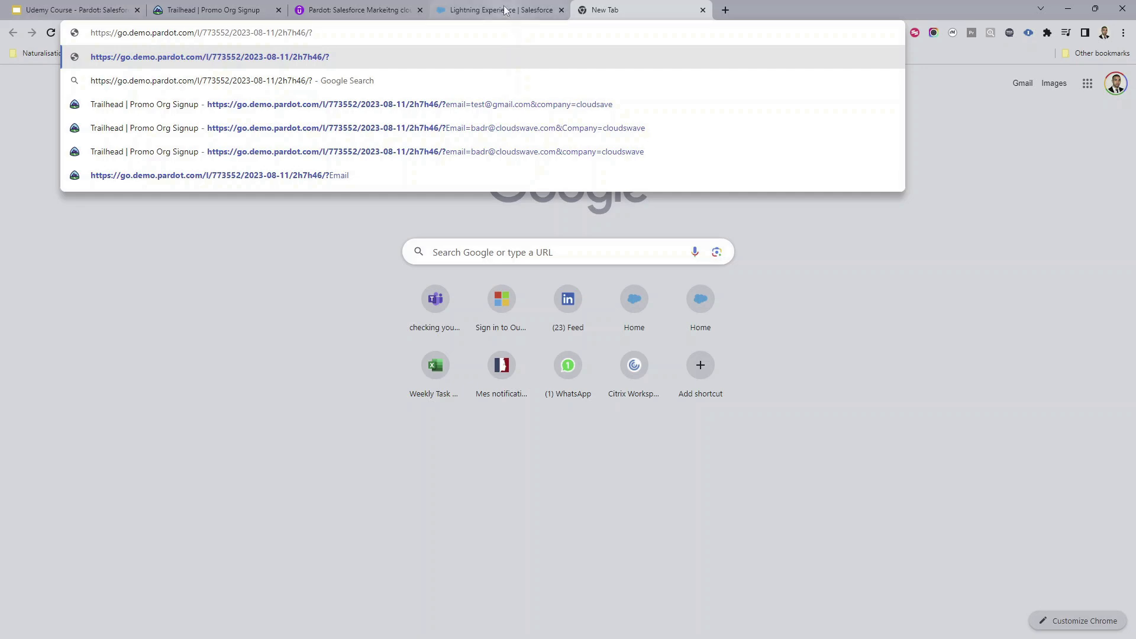
{"action": "left_click", "coordinate": [505, 10]}
{"action": "scroll", "coordinate": [241, 454], "scroll_direction": "down", "scroll_amount": 1}
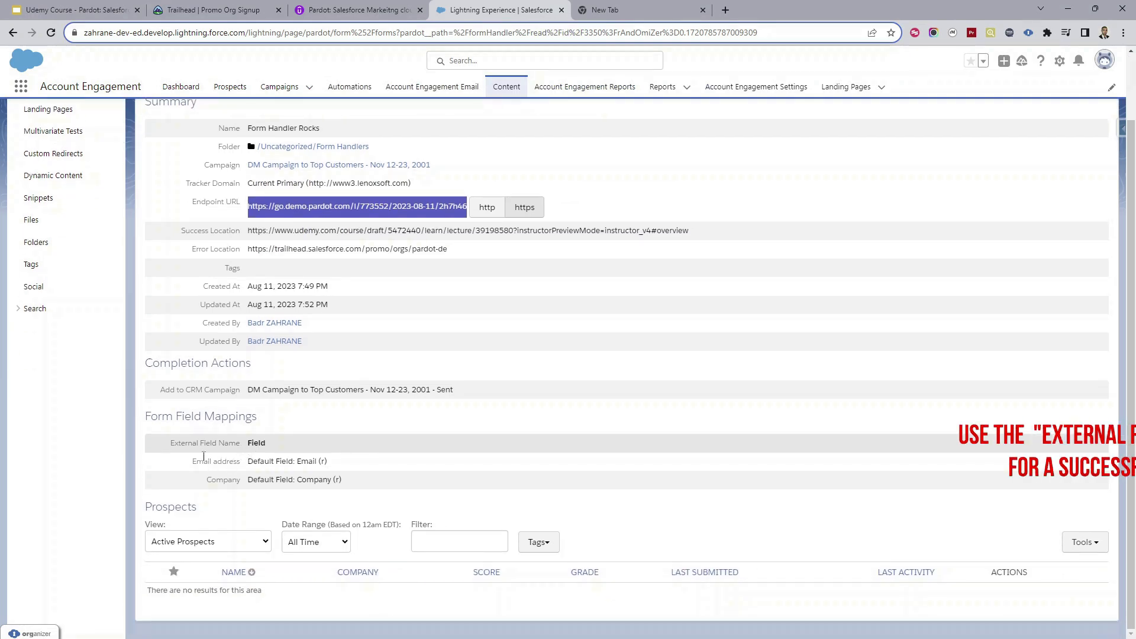
{"action": "left_click_drag", "start_coordinate": [197, 462], "coordinate": [243, 469]}
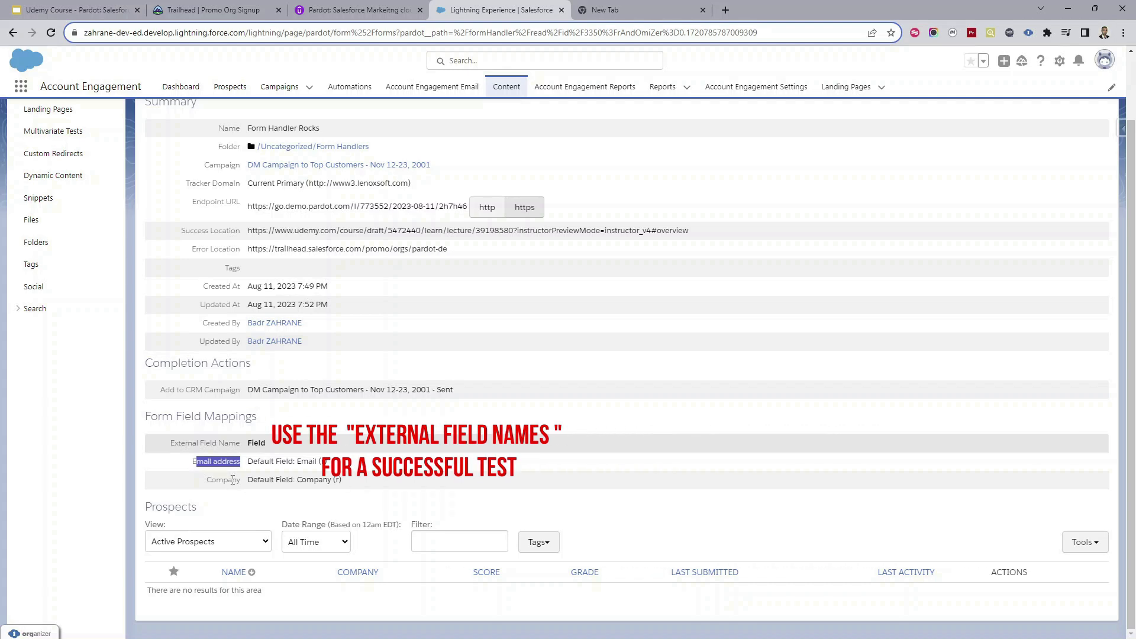
{"action": "scroll", "coordinate": [289, 320], "scroll_direction": "up", "scroll_amount": 2}
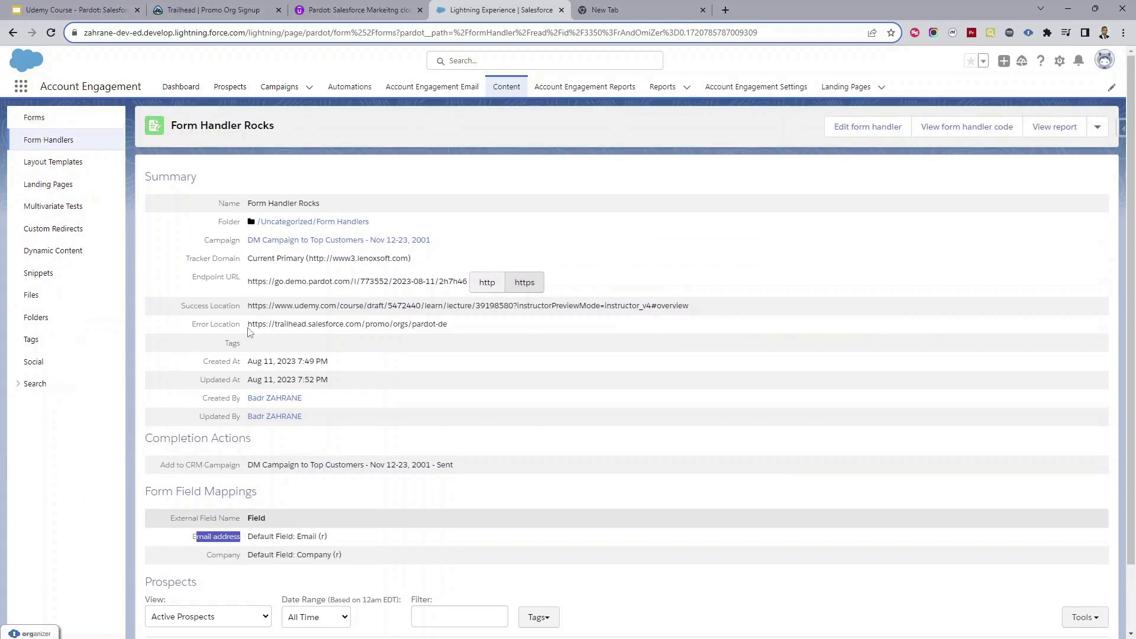
{"action": "left_click_drag", "start_coordinate": [248, 327], "coordinate": [445, 327]}
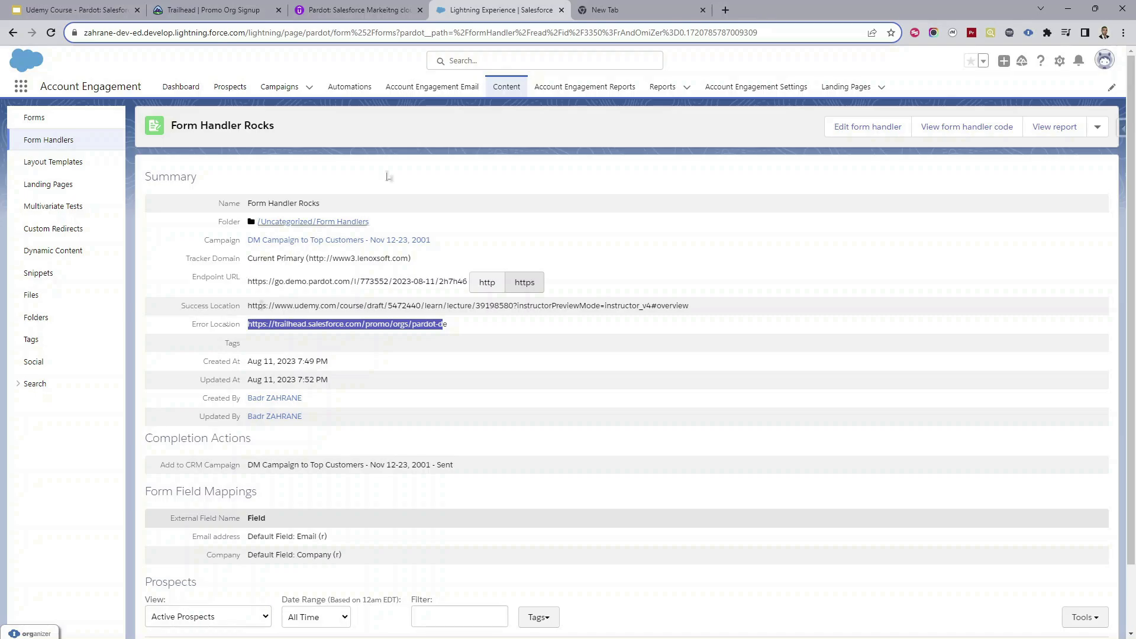
{"action": "key", "text": "ctrl+Tab"}
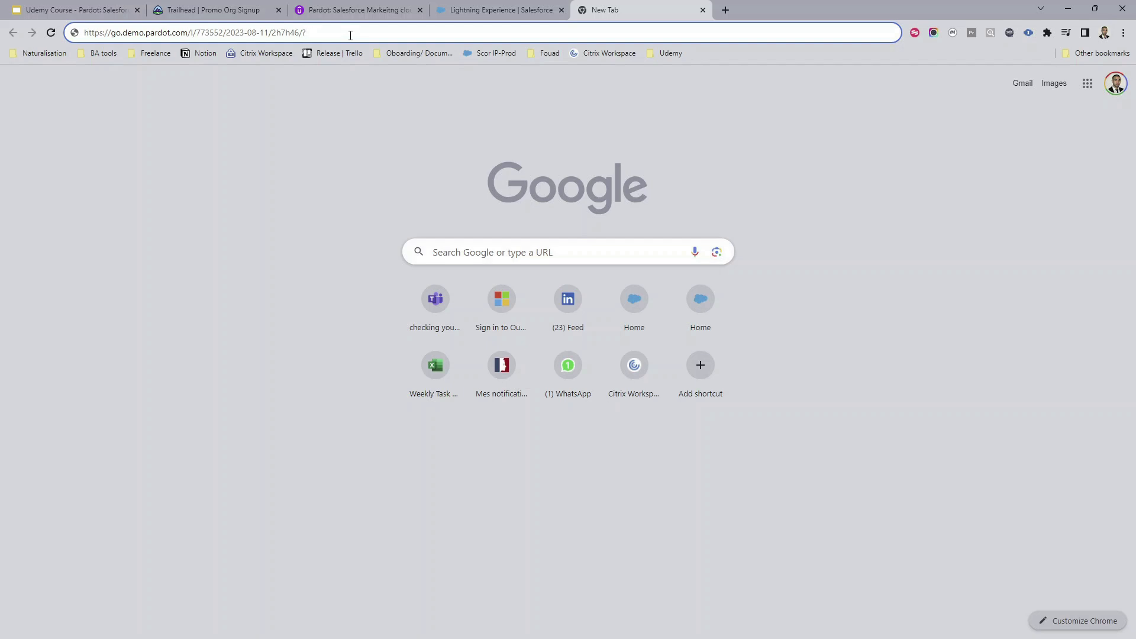
Step: Append an email parameter with a test address and company=test to the URL, then submit it
{"action": "type", "text": "email"}
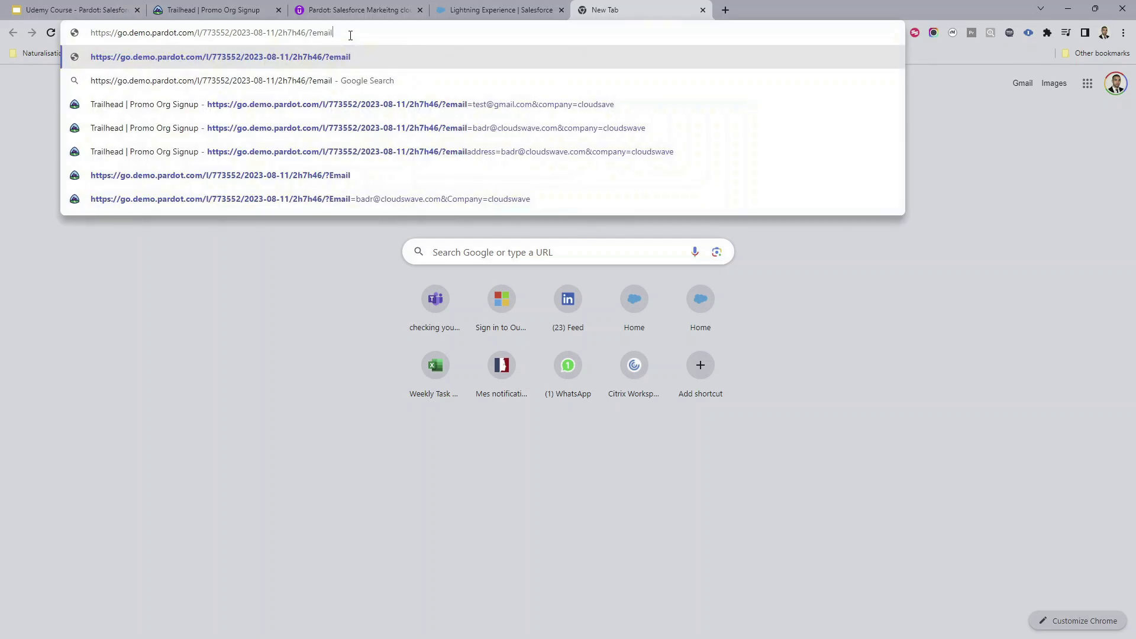
{"action": "type", "text": "="}
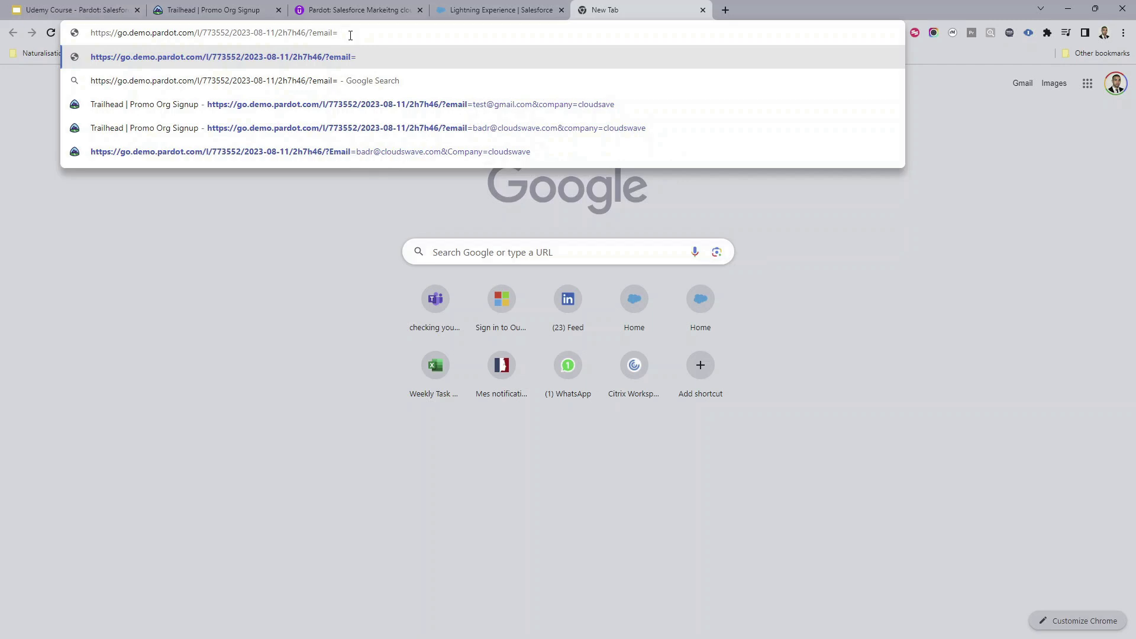
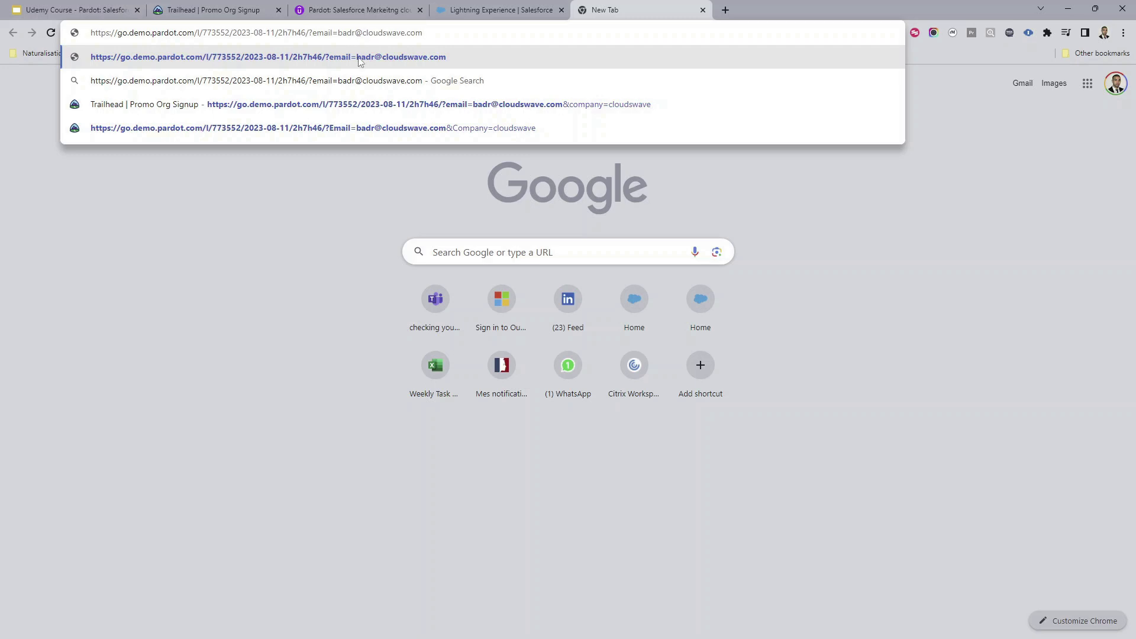
{"action": "type", "text": "&"}
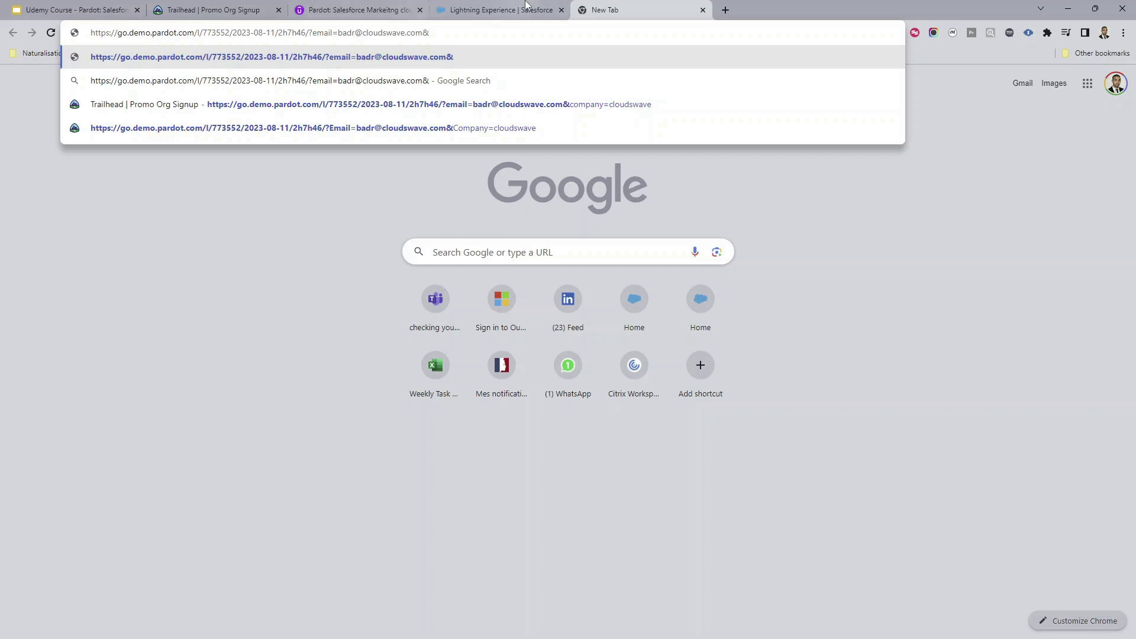
{"action": "left_click", "coordinate": [500, 10]}
{"action": "left_click", "coordinate": [597, 10]}
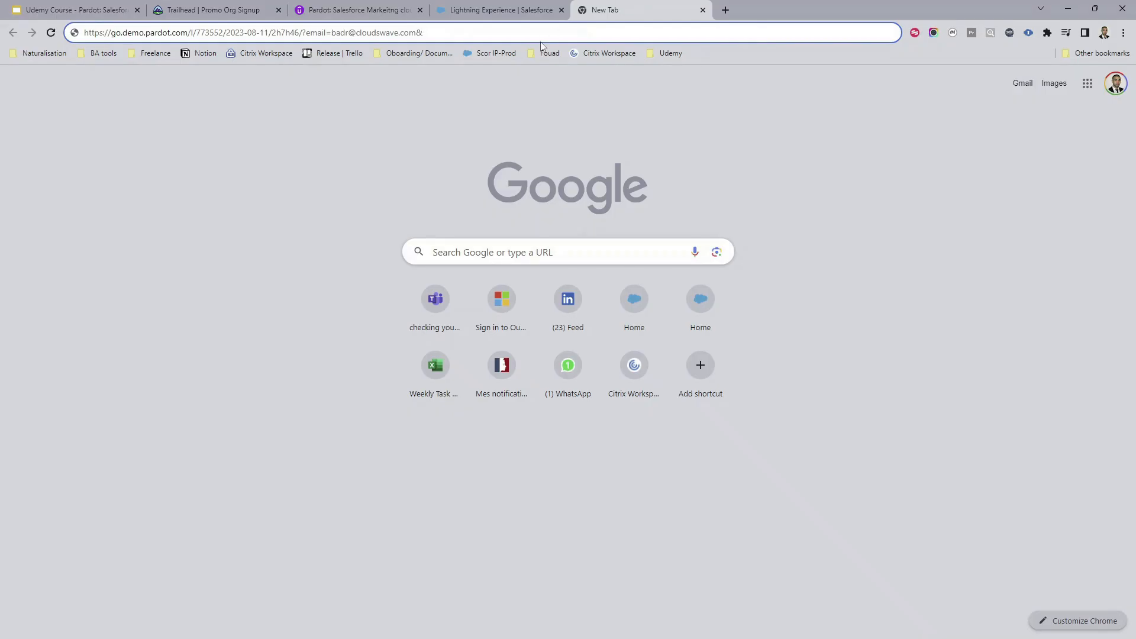
{"action": "type", "text": "xo"}
{"action": "key", "text": "BackSpace"}
{"action": "key", "text": "BackSpace"}
{"action": "type", "text": "compa"}
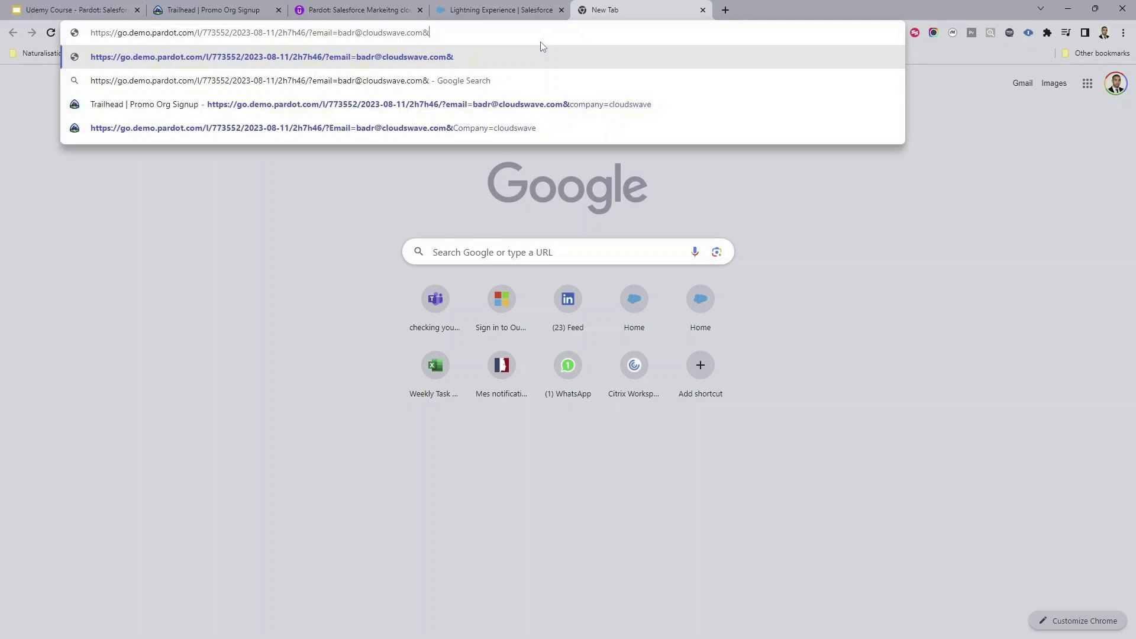
{"action": "type", "text": "ny"}
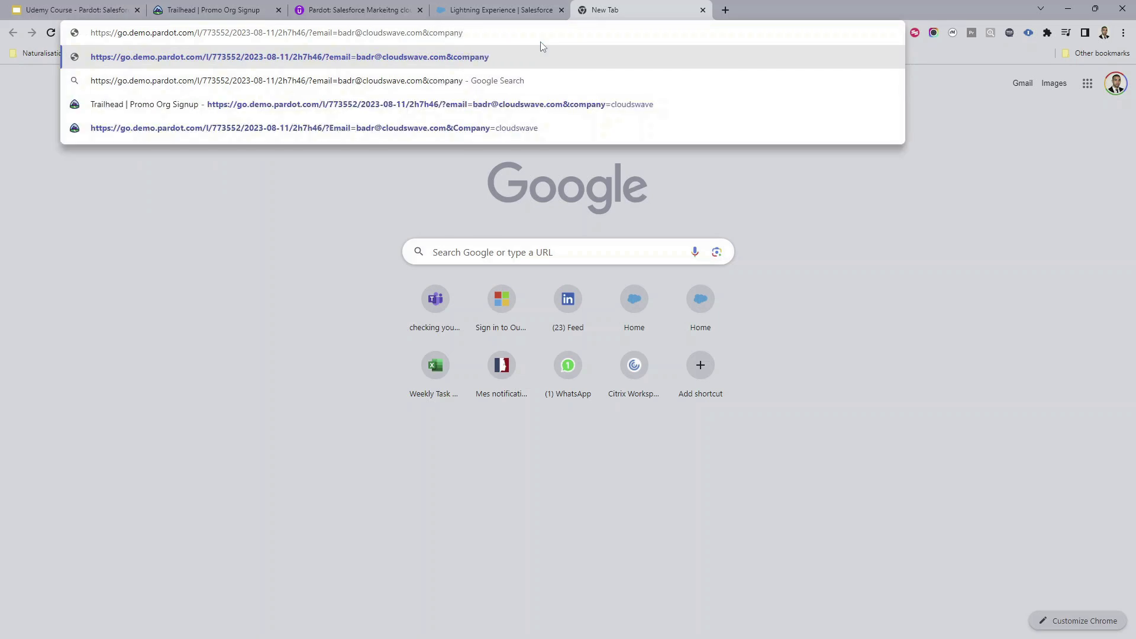
{"action": "type", "text": "=test"}
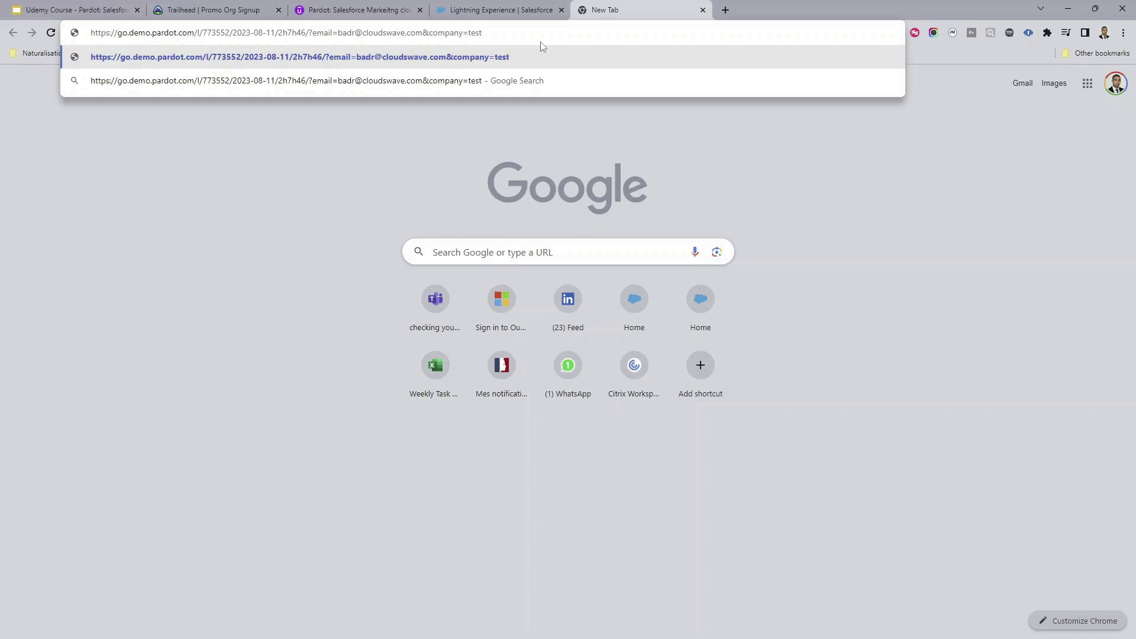
{"action": "key", "text": "Return"}
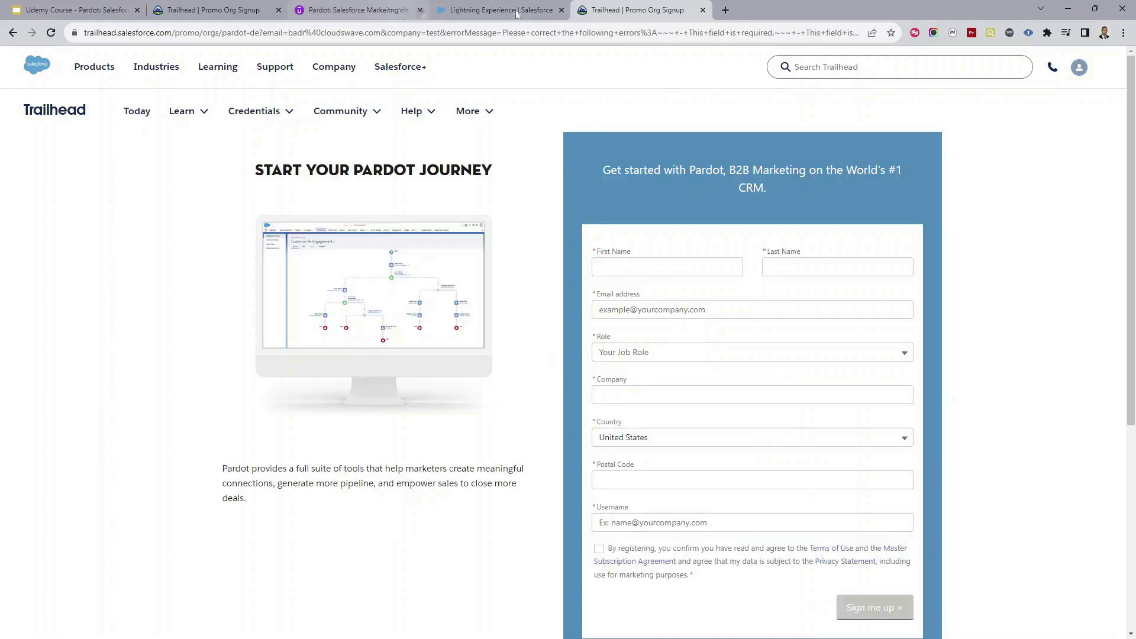
Step: Select the endpoint URL on the Form Handler Rocks page
{"action": "left_click", "coordinate": [494, 10]}
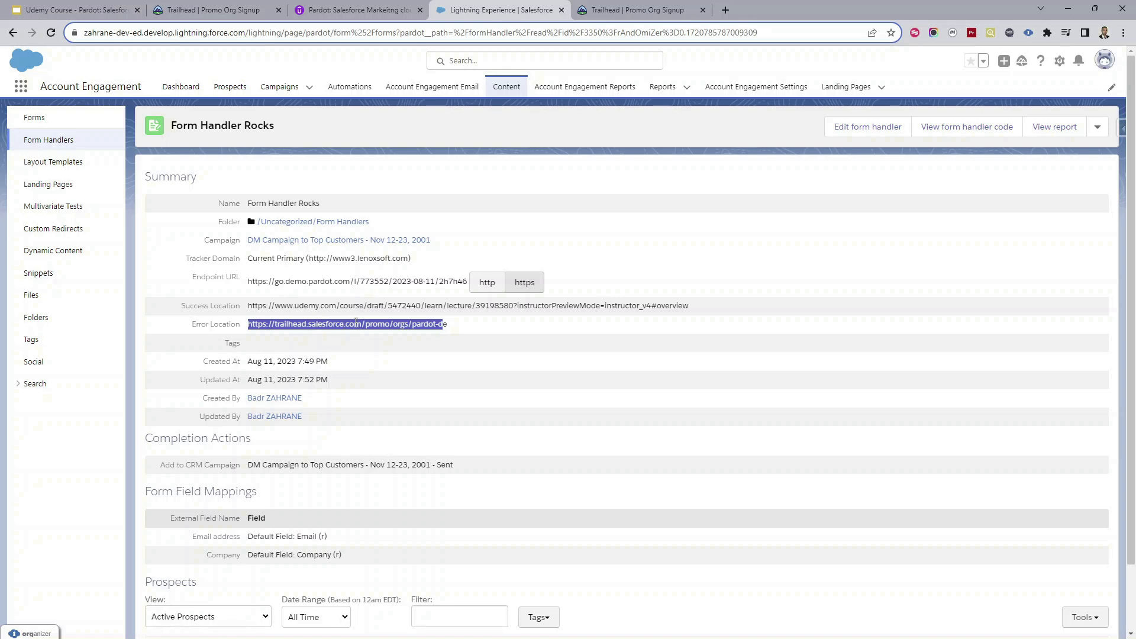
{"action": "scroll", "coordinate": [290, 466], "scroll_direction": "down", "scroll_amount": 2}
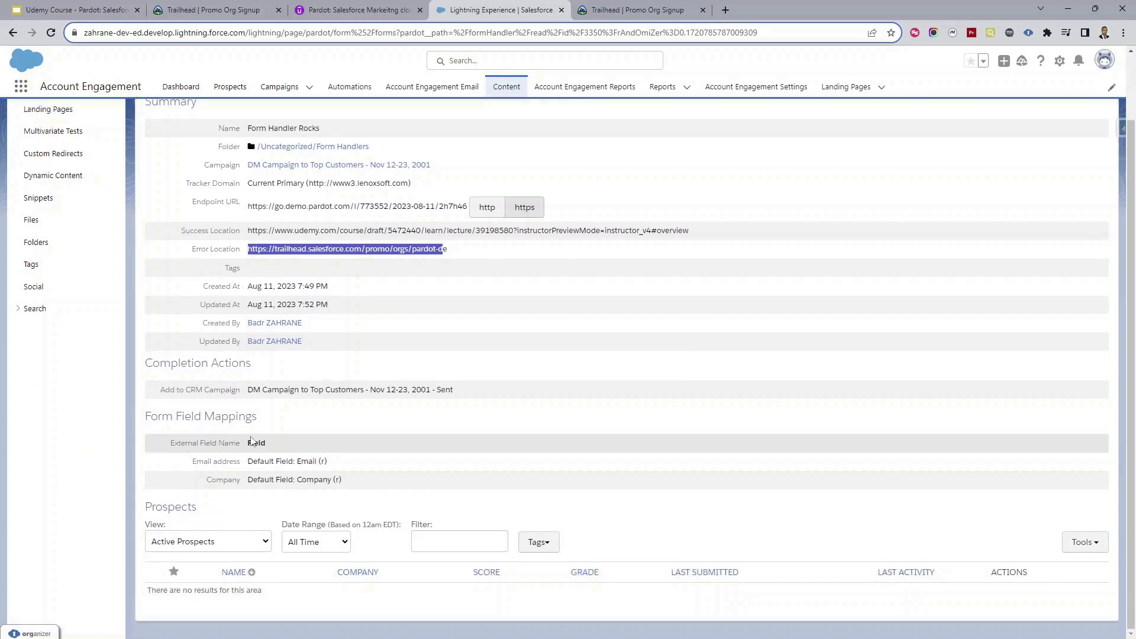
{"action": "key", "text": "ctrl+Tab"}
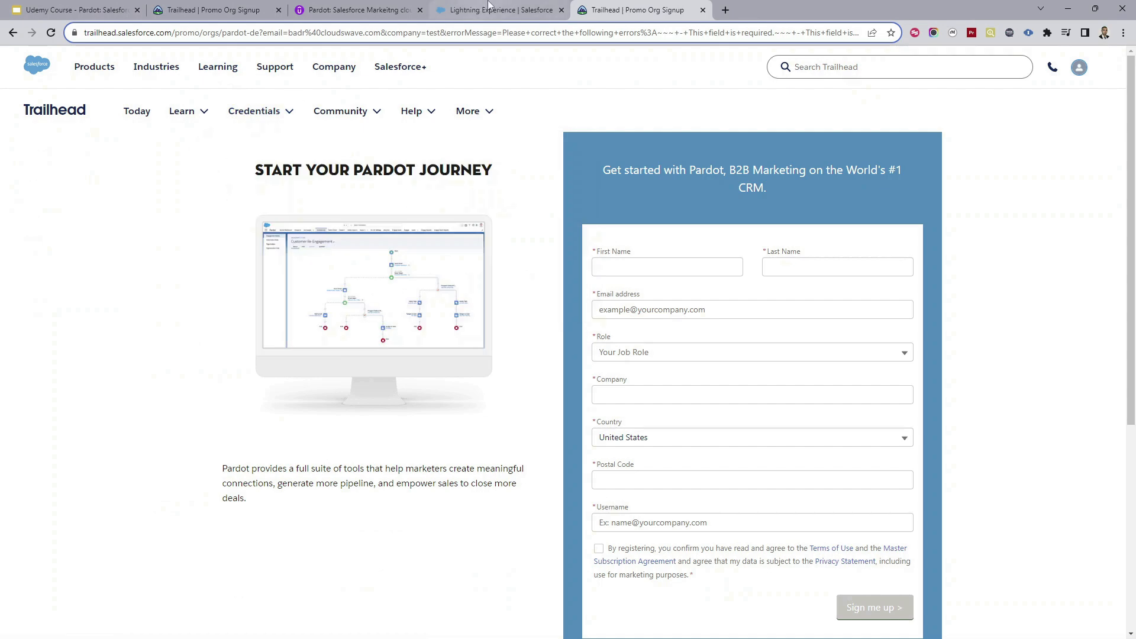
{"action": "left_click", "coordinate": [489, 7]}
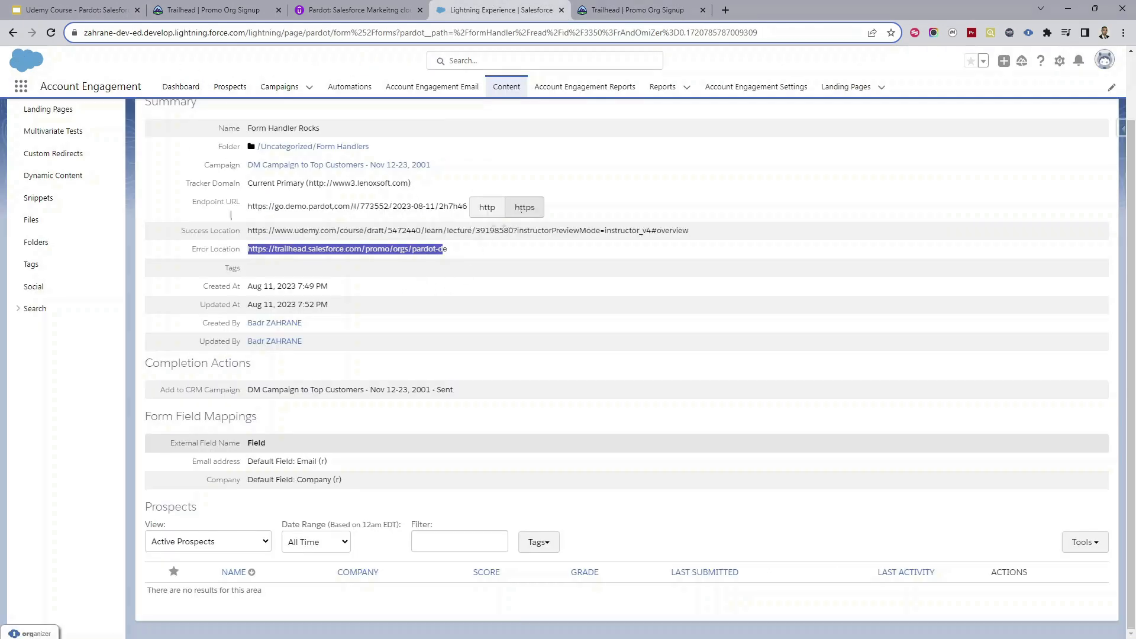
{"action": "left_click_drag", "start_coordinate": [249, 206], "coordinate": [463, 205]}
Step: Replace the Trailhead tab's address with the endpoint URL plus /?, then select the Email address field name
{"action": "left_click", "coordinate": [639, 10]}
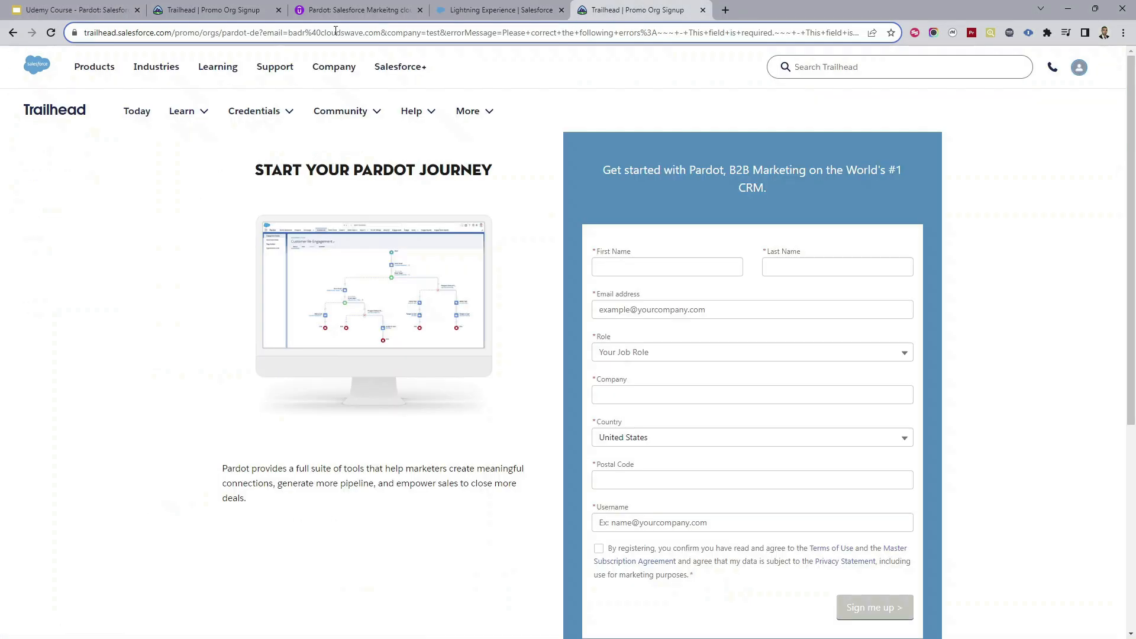
{"action": "left_click", "coordinate": [436, 35]}
{"action": "key", "text": "ctrl+v"}
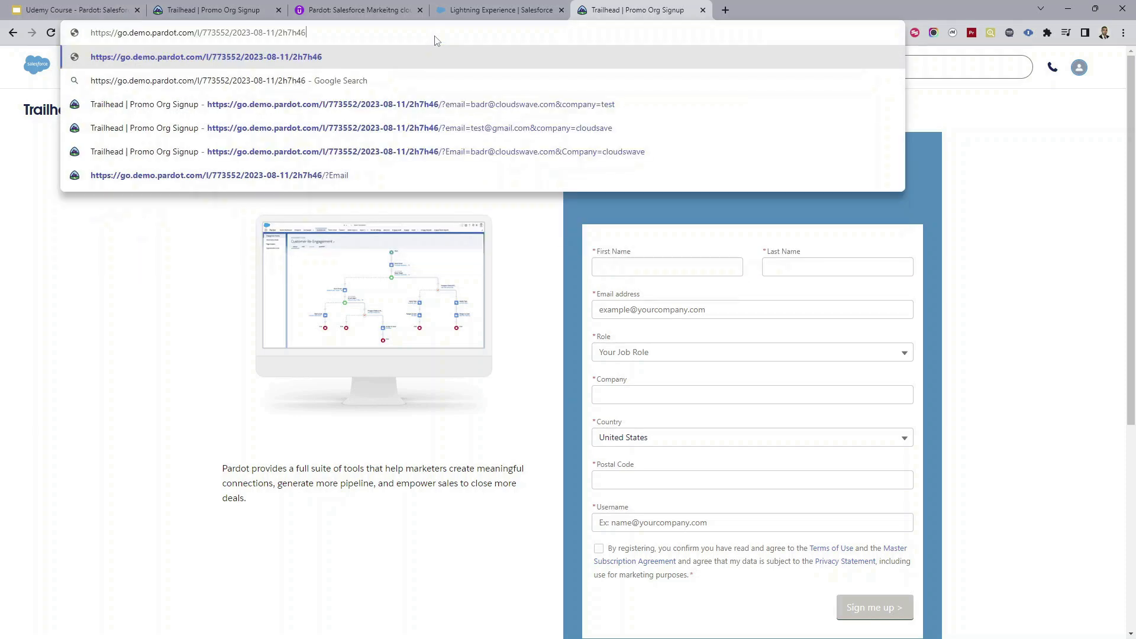
{"action": "type", "text": "/"}
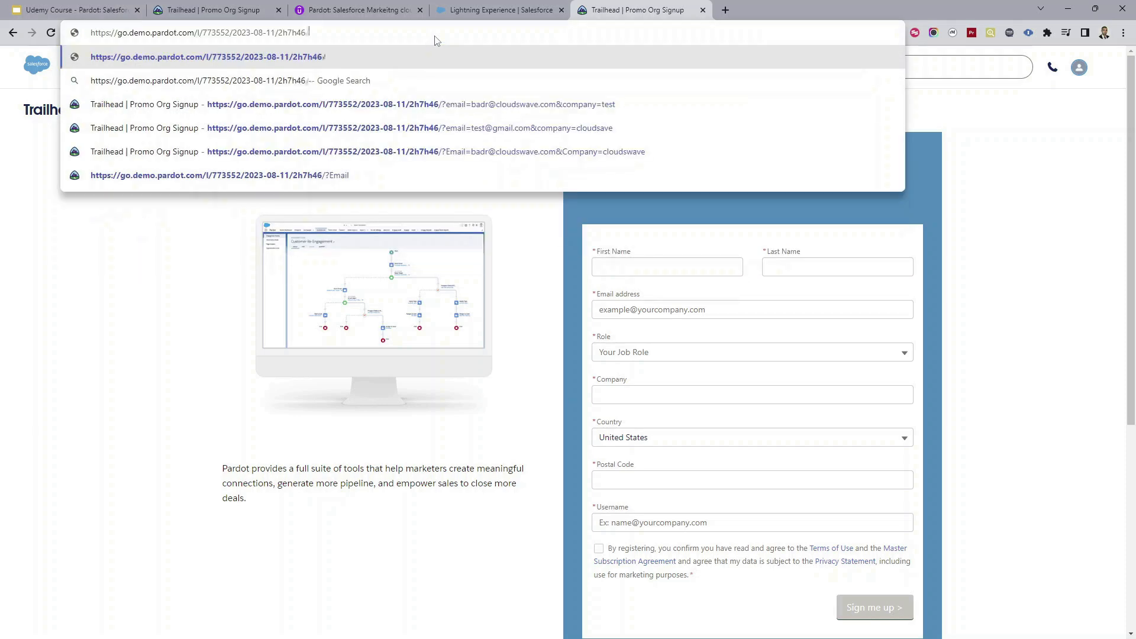
{"action": "type", "text": "?"}
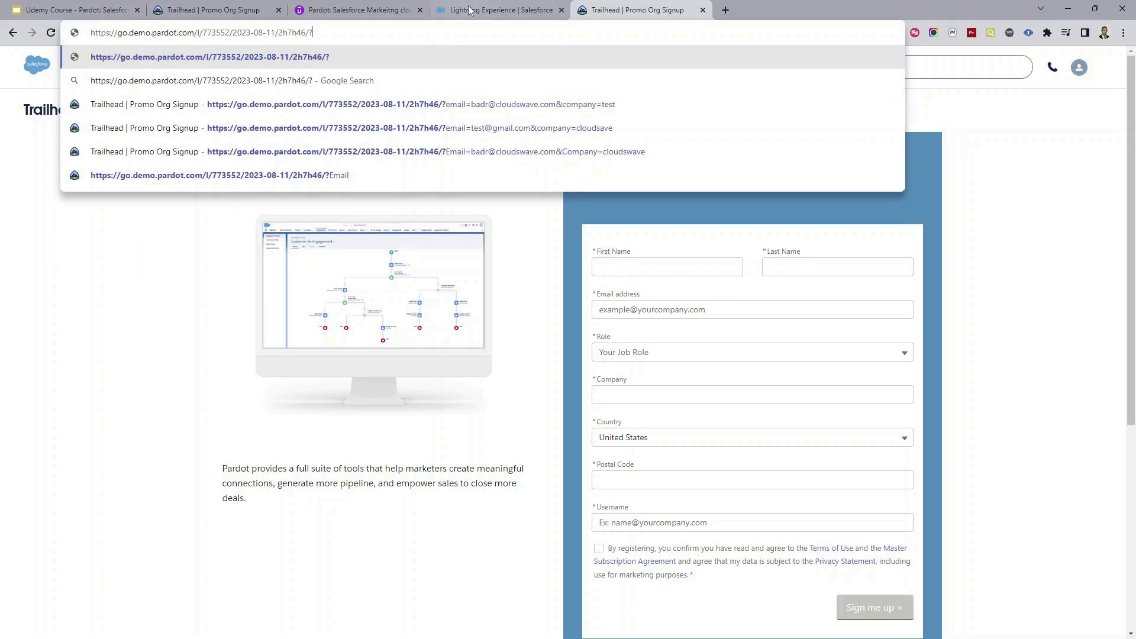
{"action": "left_click", "coordinate": [467, 12]}
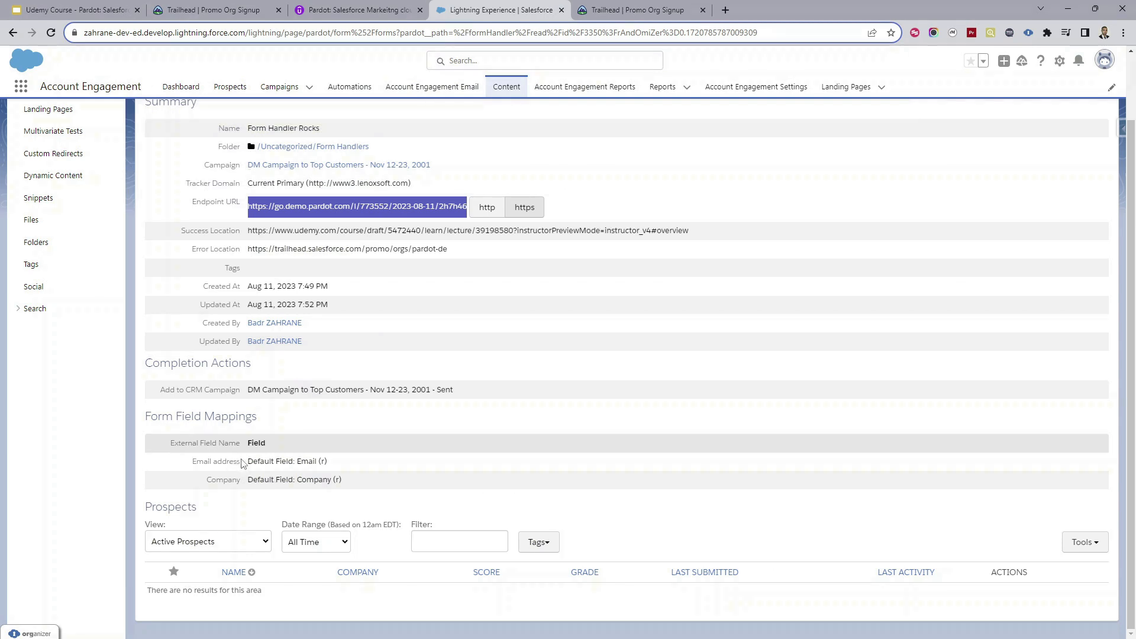
{"action": "left_click_drag", "start_coordinate": [241, 462], "coordinate": [194, 463]}
{"action": "key", "text": "ctrl+c"}
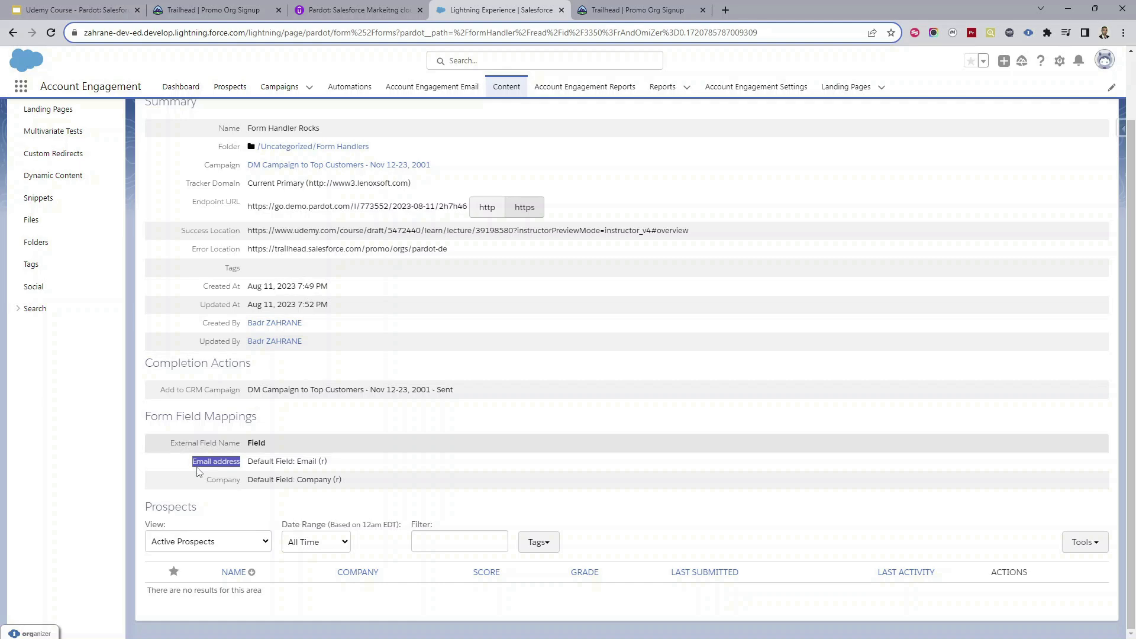
Step: Append the Email address parameter set to a test e-mail address, followed by &
{"action": "left_click", "coordinate": [593, 8]}
{"action": "left_click", "coordinate": [422, 27]}
{"action": "key", "text": "ctrl+v"}
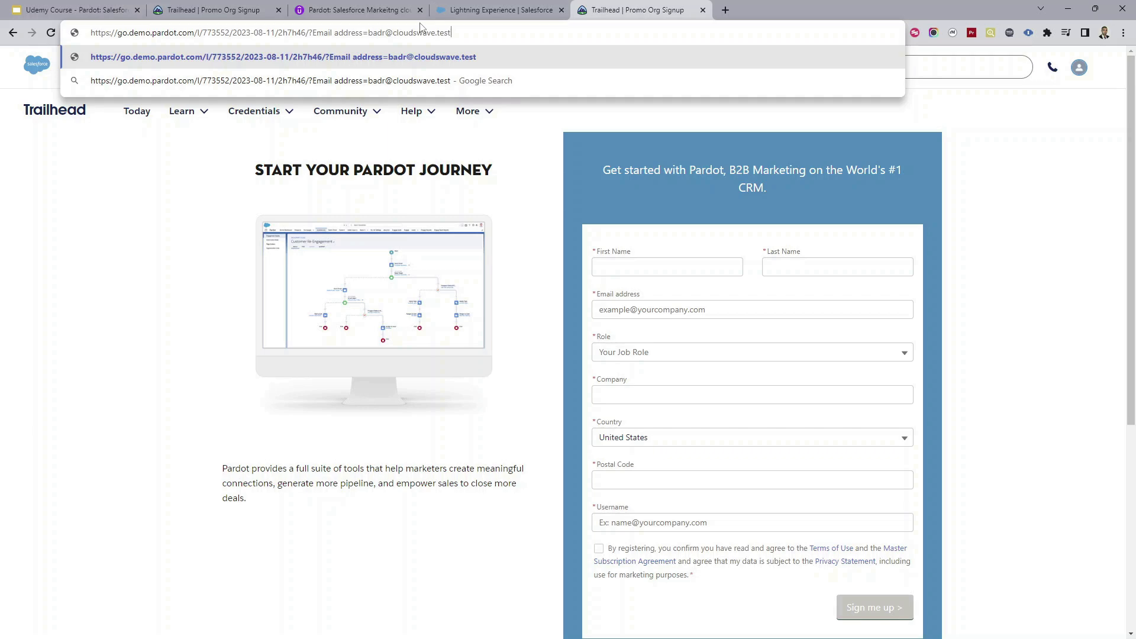
{"action": "left_click", "coordinate": [500, 10]}
Step: Add Company=Cloudswave to the test URL and submit it
{"action": "double_click", "coordinate": [225, 478]}
{"action": "key", "text": "ctrl+c"}
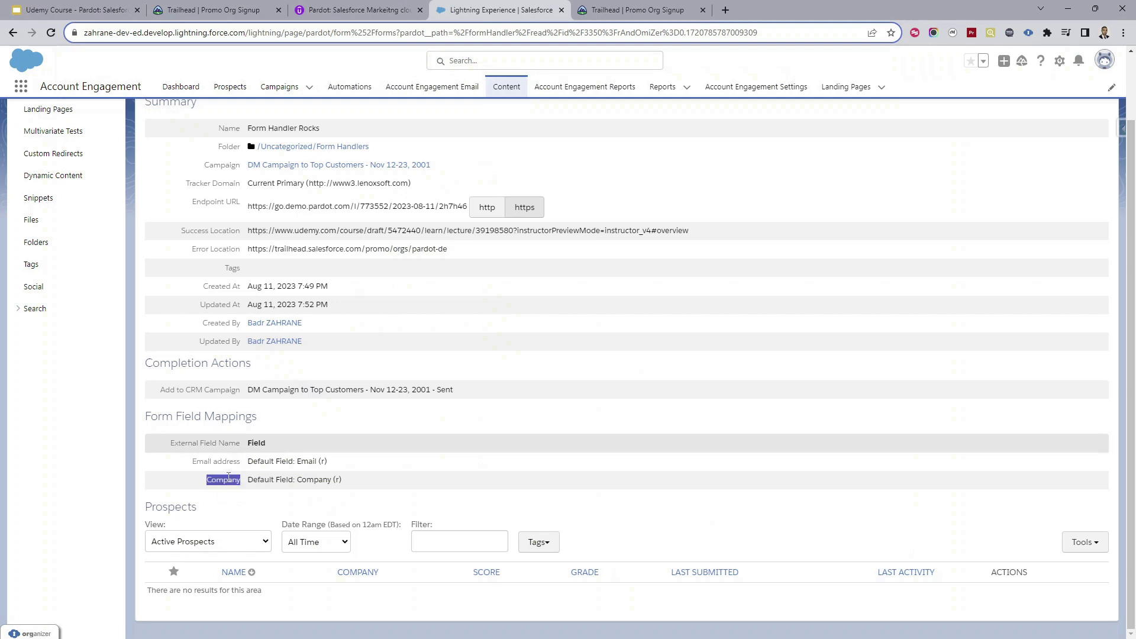
{"action": "left_click", "coordinate": [633, 9]}
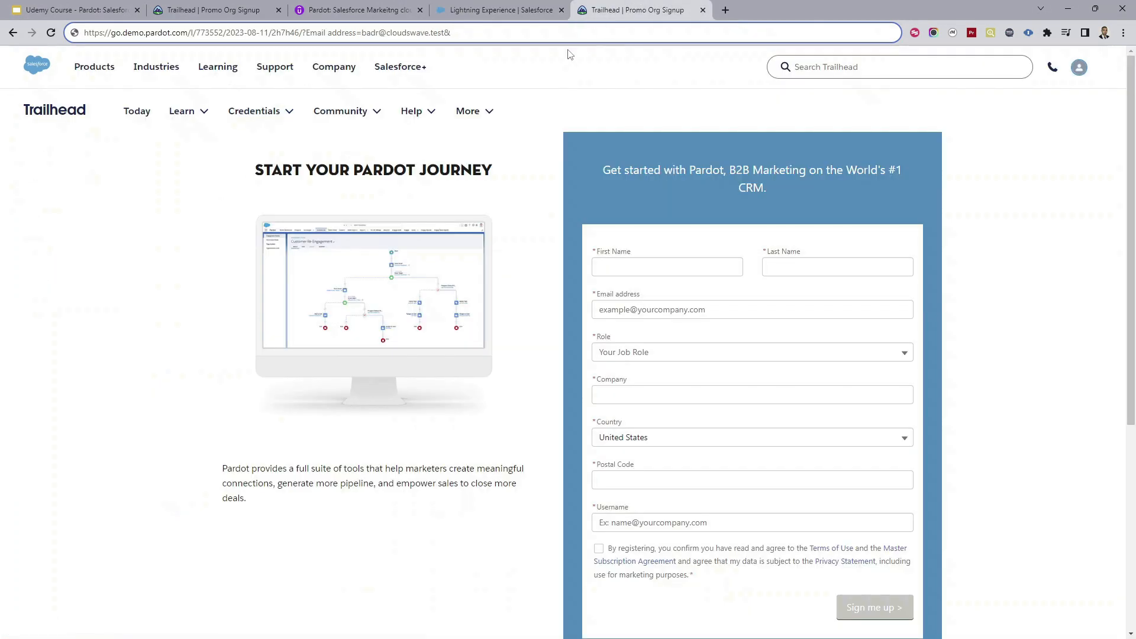
{"action": "key", "text": "ctrl+v"}
{"action": "type", "text": "=Cloudswave"}
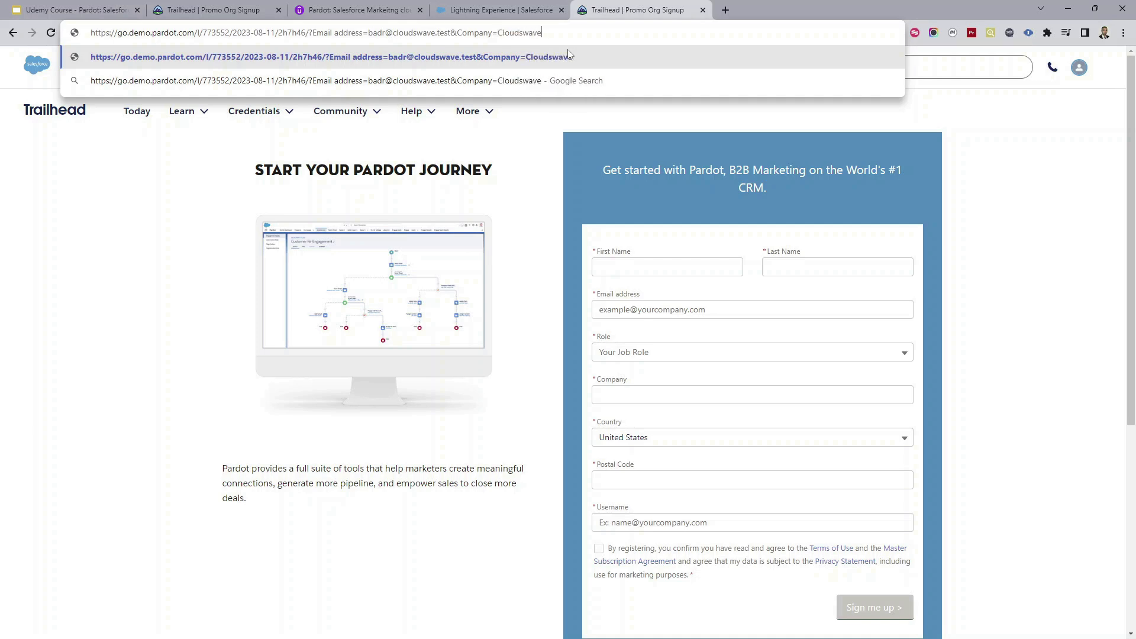
{"action": "key", "text": "Return"}
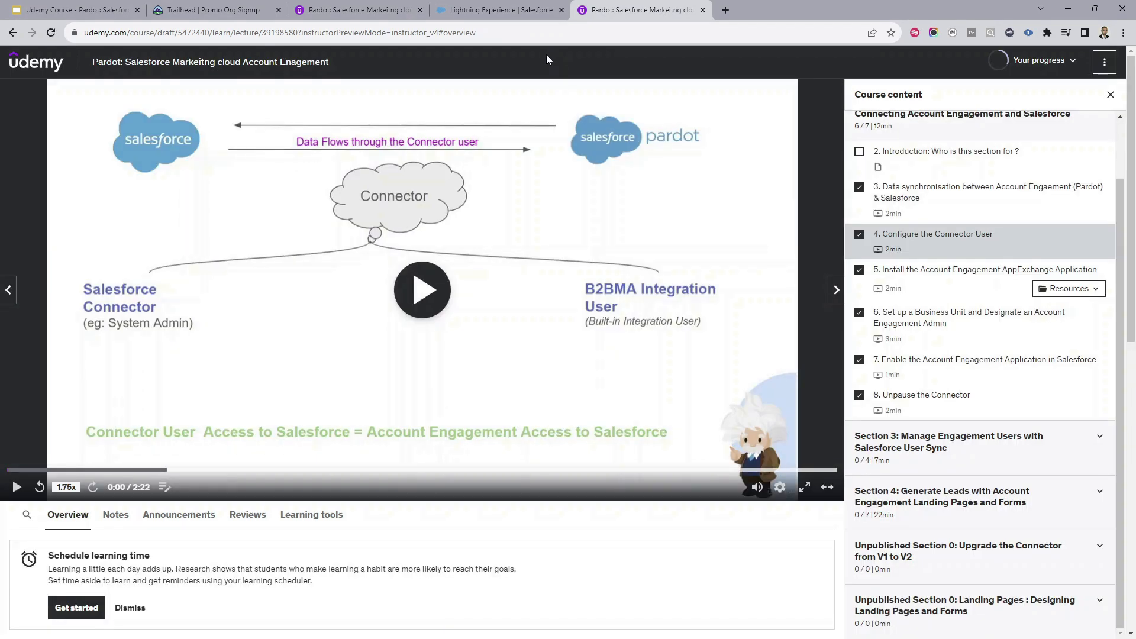
Step: Reload Form Handler Rocks and scroll to the new Cloudswave prospect, score 50
{"action": "left_click", "coordinate": [495, 13]}
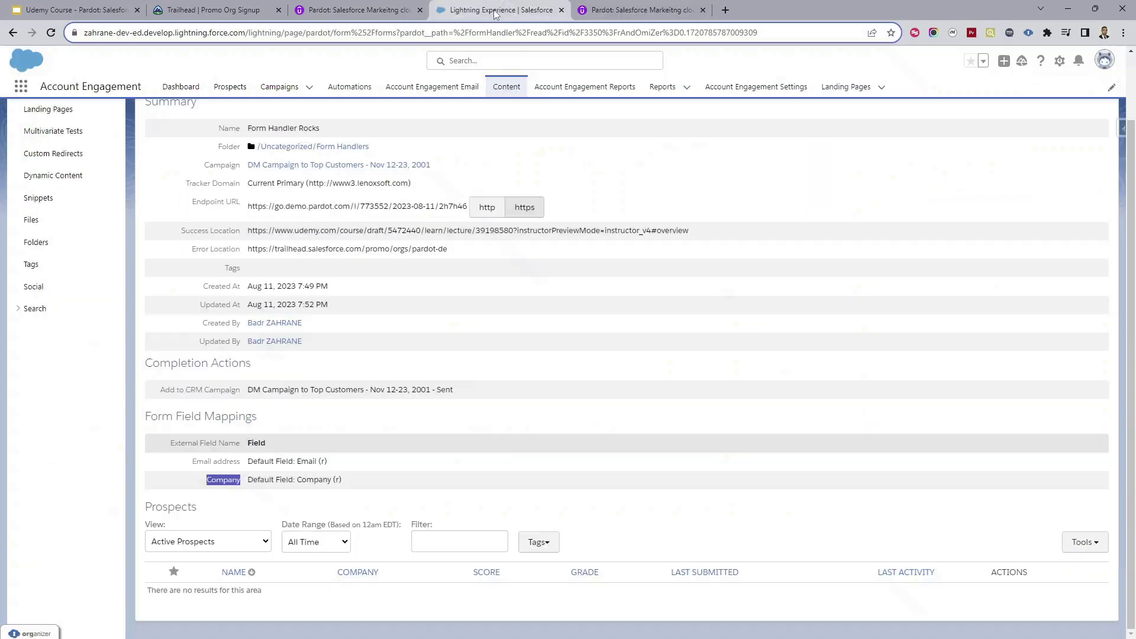
{"action": "scroll", "coordinate": [327, 255], "scroll_direction": "up", "scroll_amount": 2}
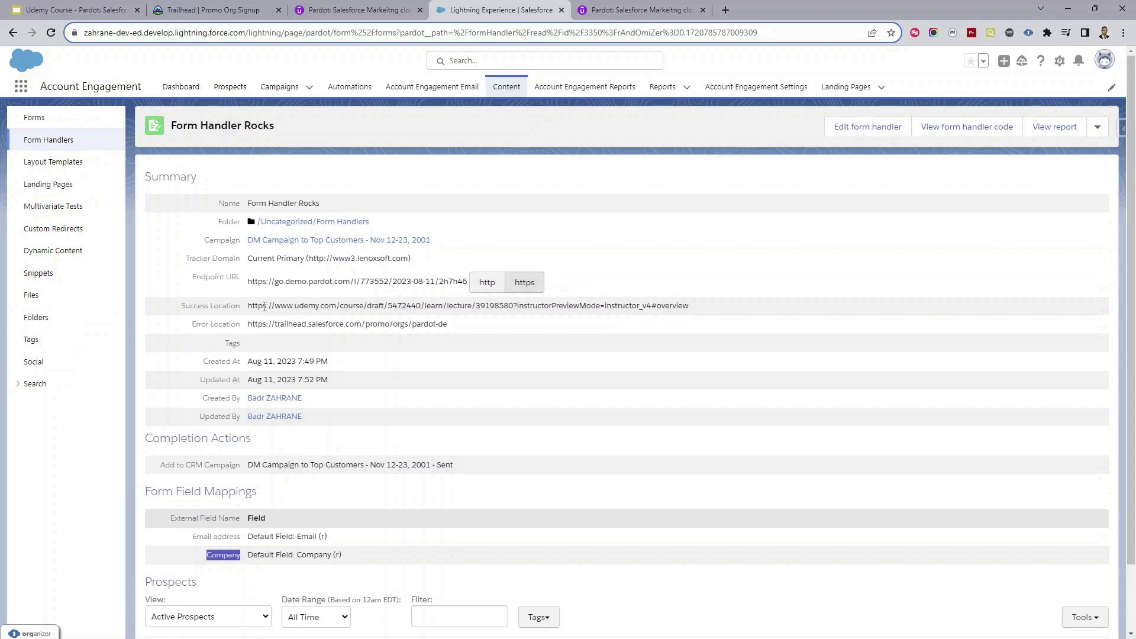
{"action": "left_click_drag", "start_coordinate": [261, 307], "coordinate": [385, 303]}
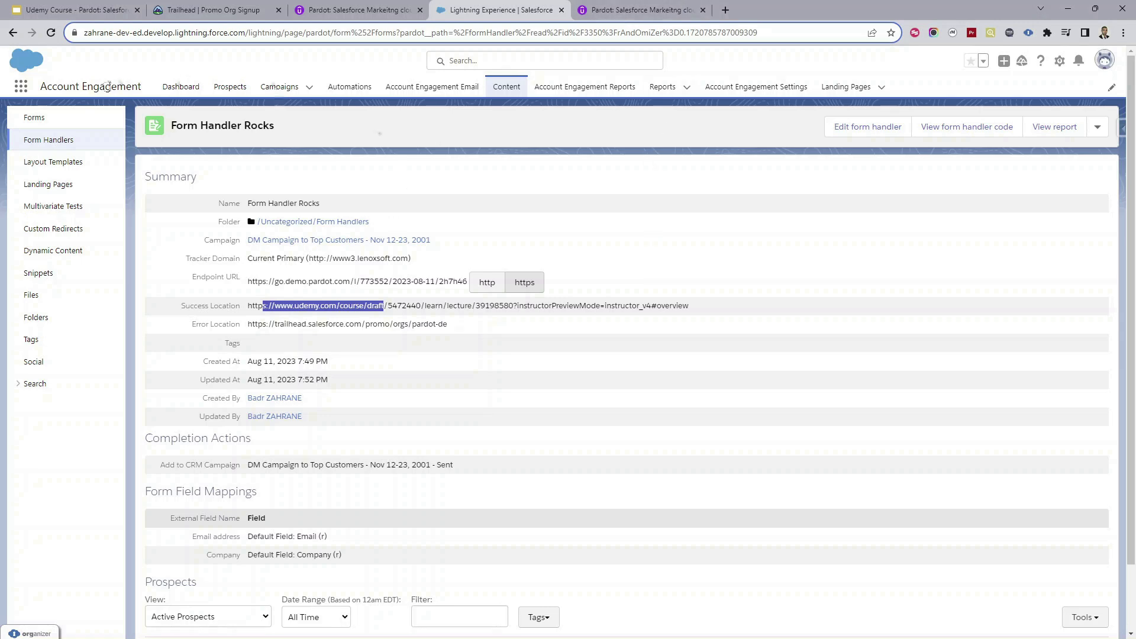
{"action": "left_click", "coordinate": [52, 33]}
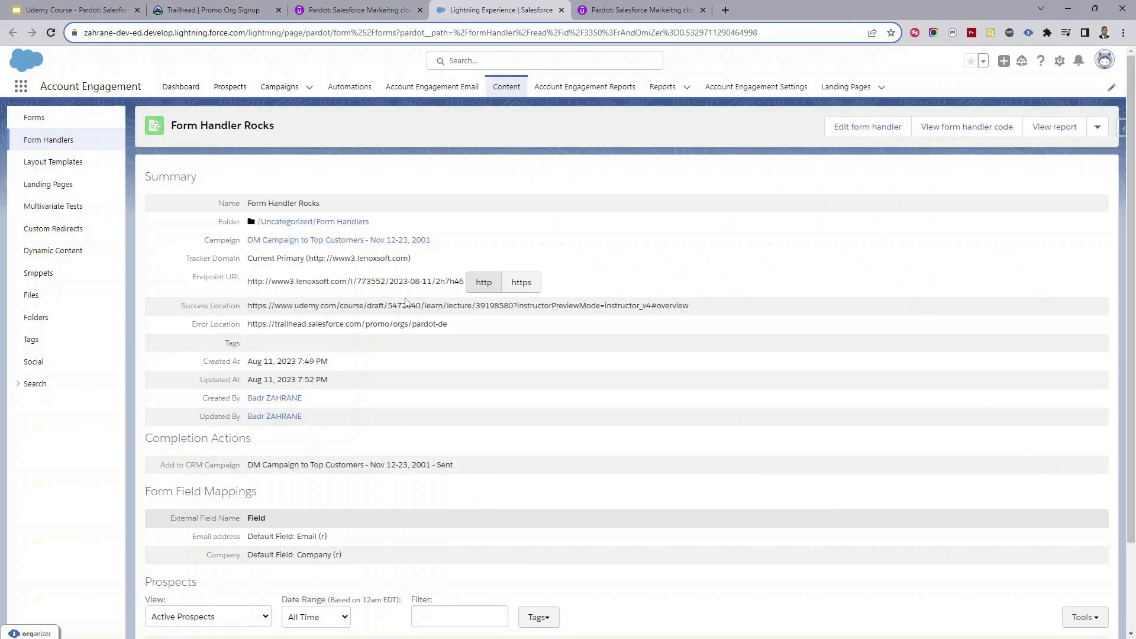
{"action": "scroll", "coordinate": [663, 380], "scroll_direction": "down", "scroll_amount": 2}
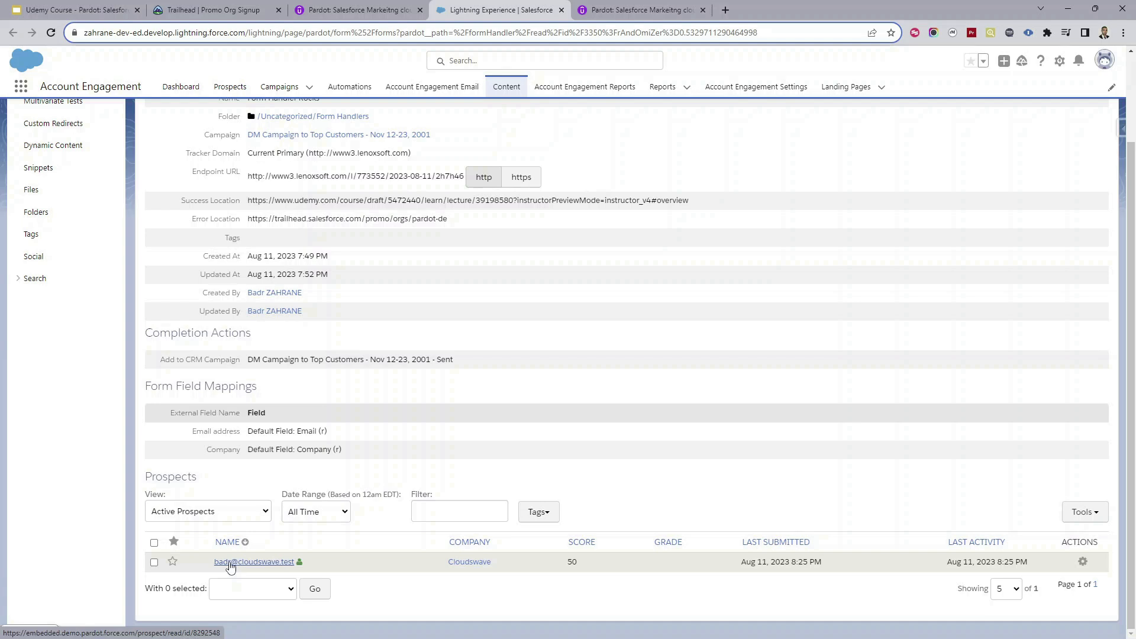
Step: Open the Cloudswave prospect's record and view its Form Handler Rocks activity details
{"action": "left_click", "coordinate": [265, 568]}
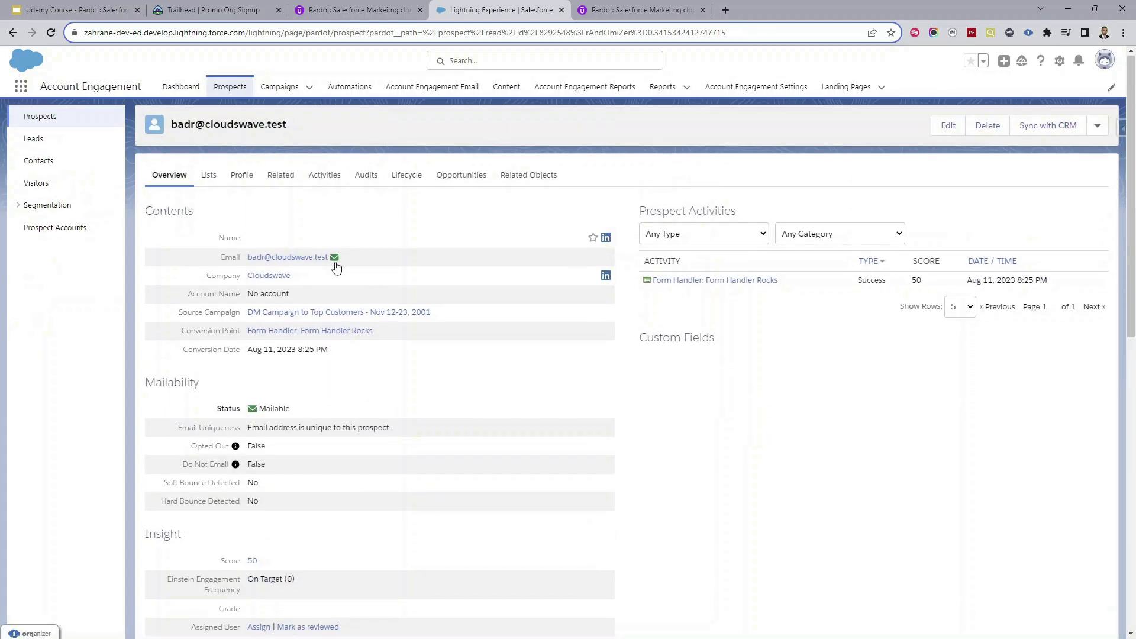
{"action": "left_click_drag", "start_coordinate": [378, 264], "coordinate": [259, 268]}
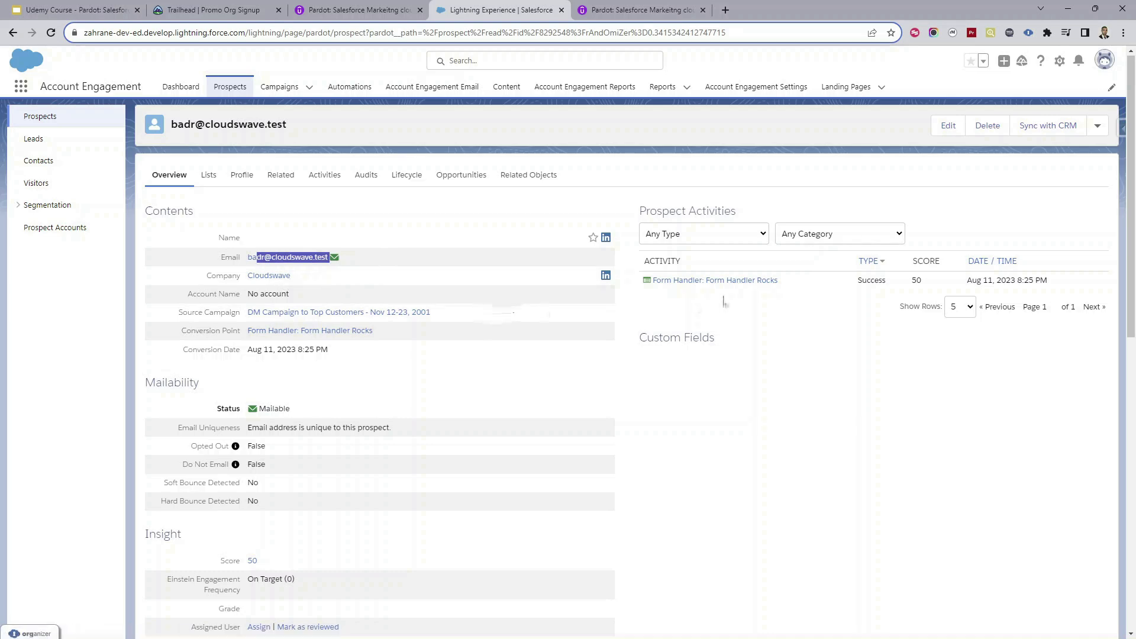
{"action": "mouse_move", "coordinate": [698, 283]}
{"action": "left_click", "coordinate": [870, 421]}
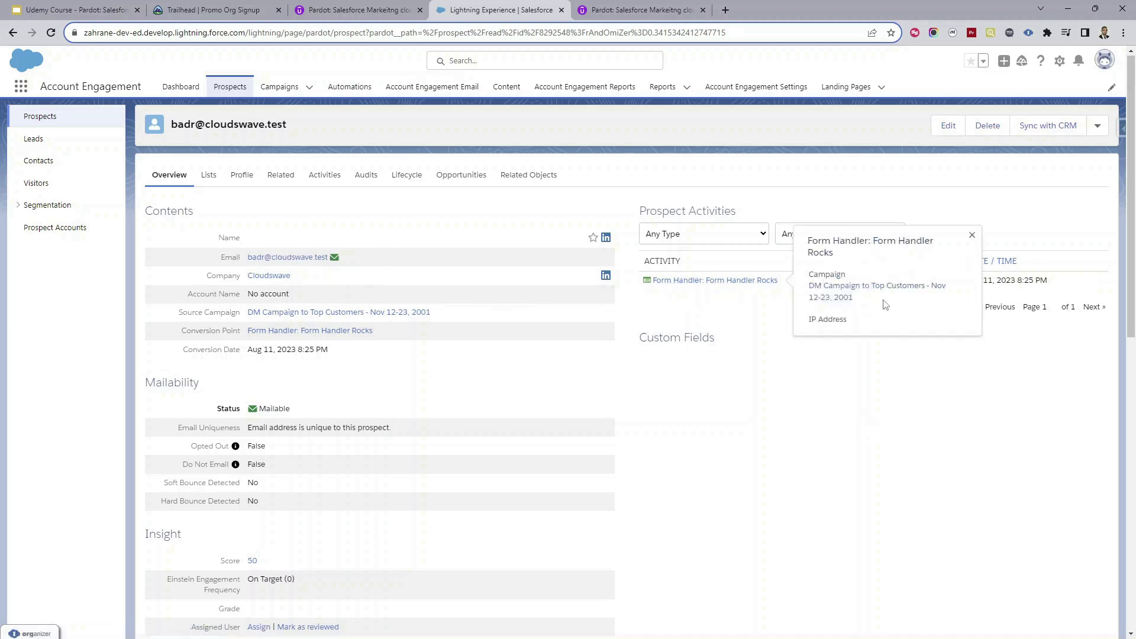
{"action": "left_click", "coordinate": [973, 235]}
{"action": "mouse_move", "coordinate": [777, 276]}
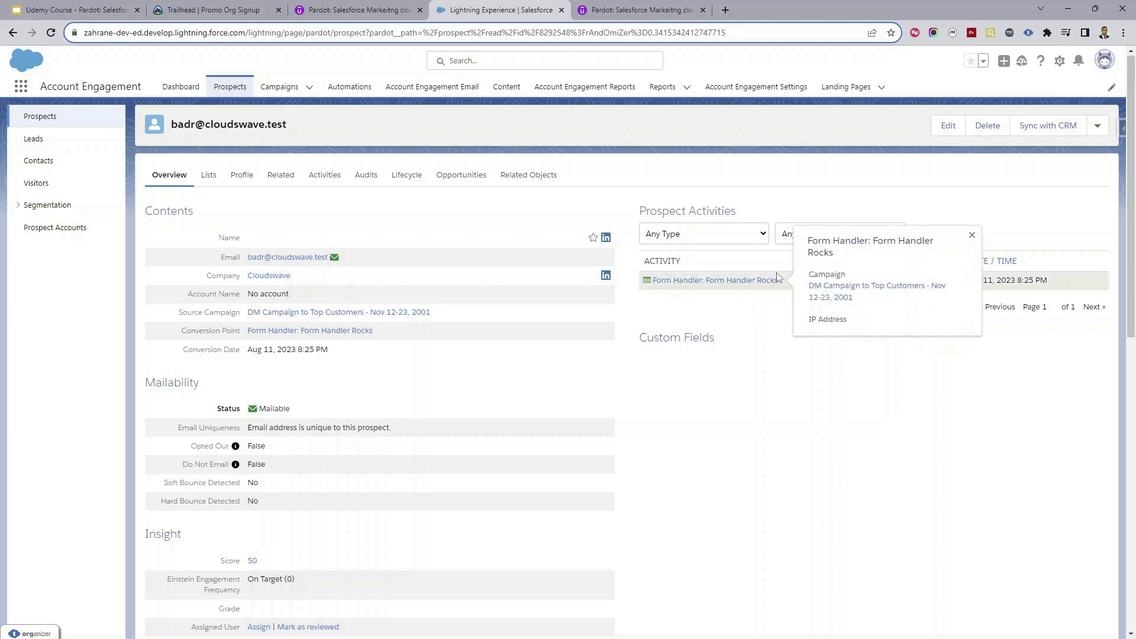